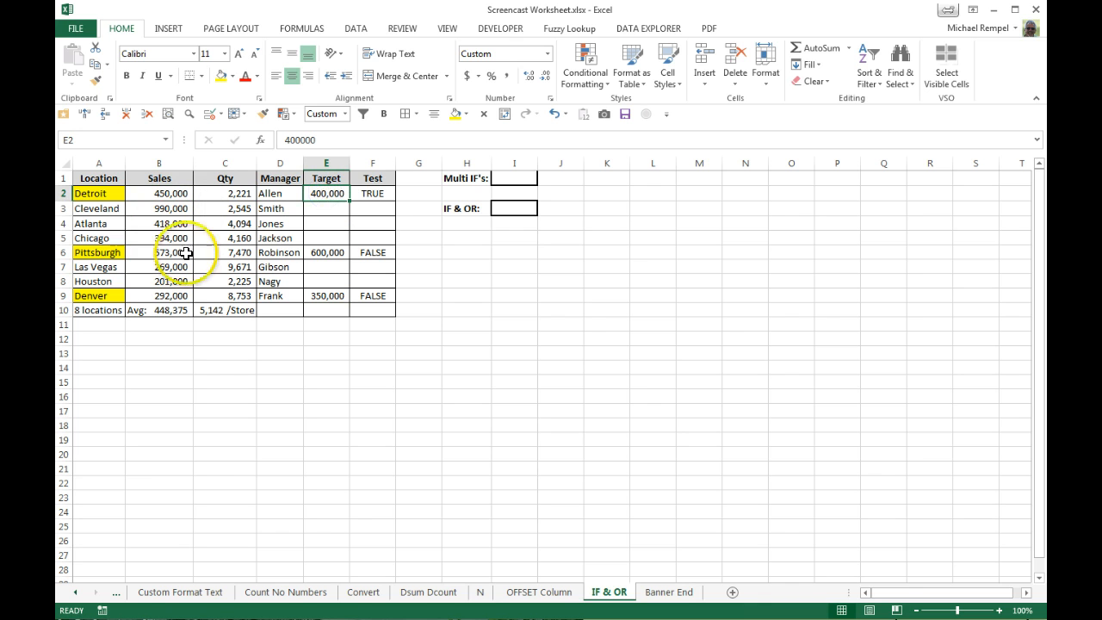
Examine the sales, target and test cells for the highlighted locations Detroit, Pittsburgh and Denver.
click(155, 251)
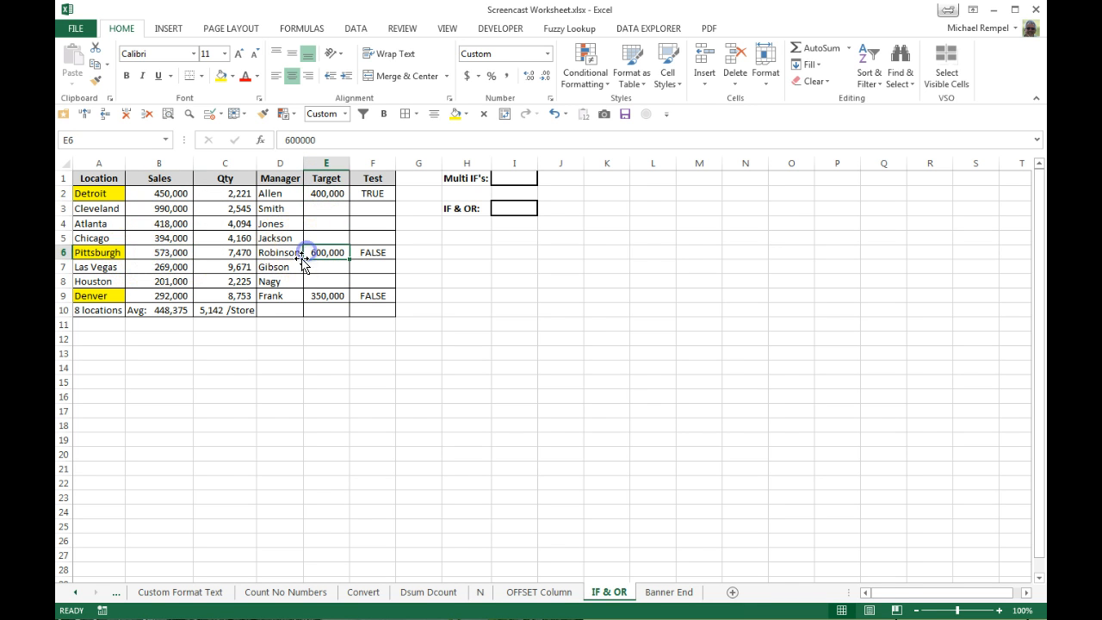
click(160, 297)
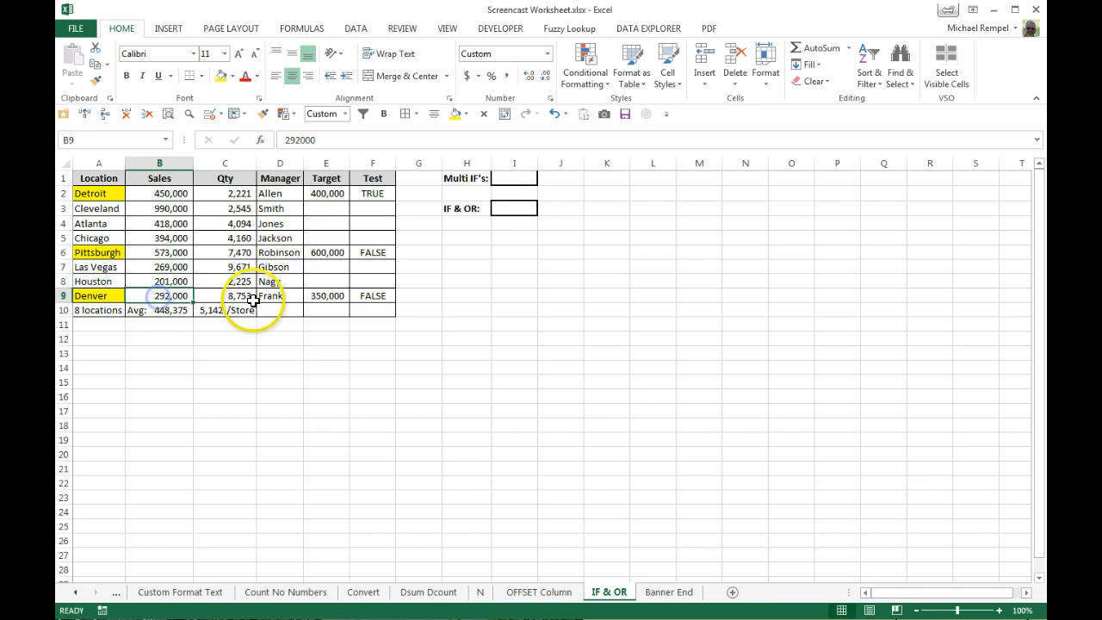
click(327, 296)
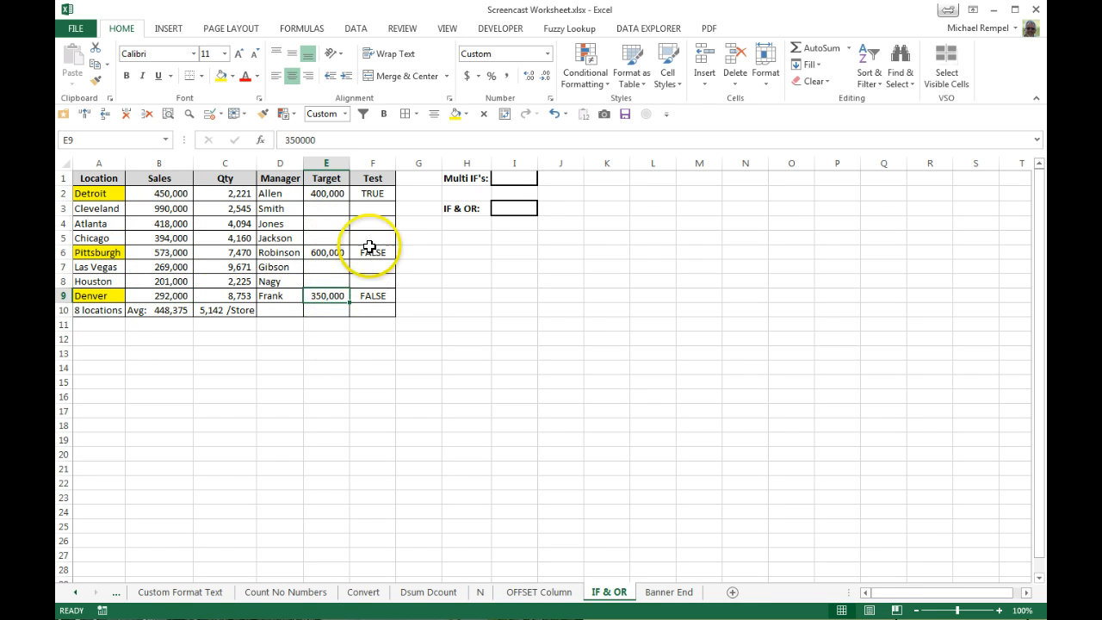
click(370, 193)
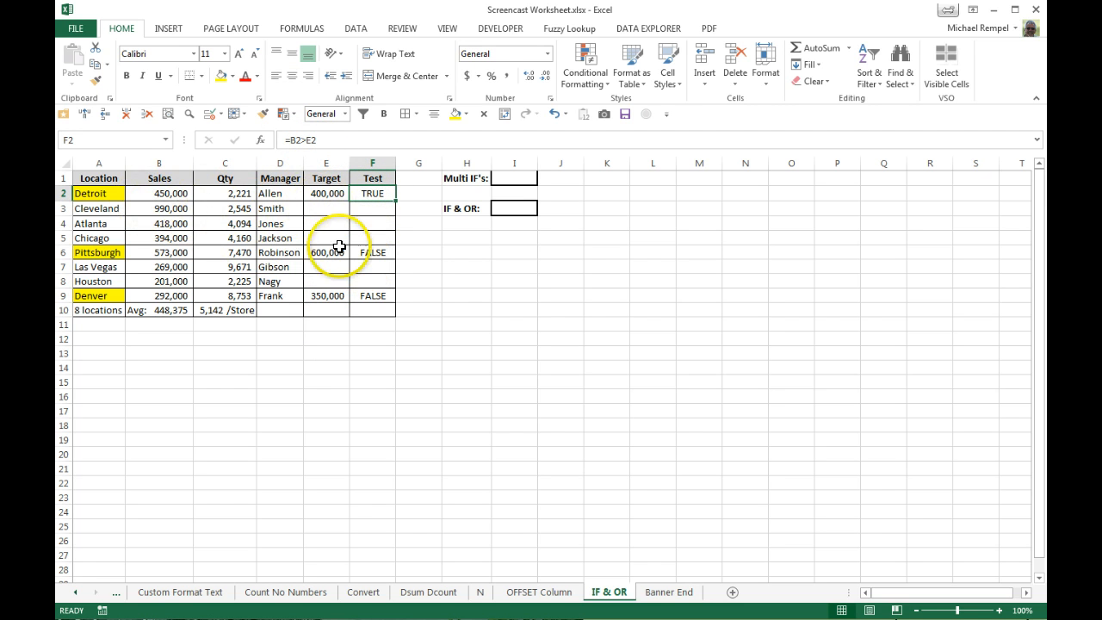
click(370, 296)
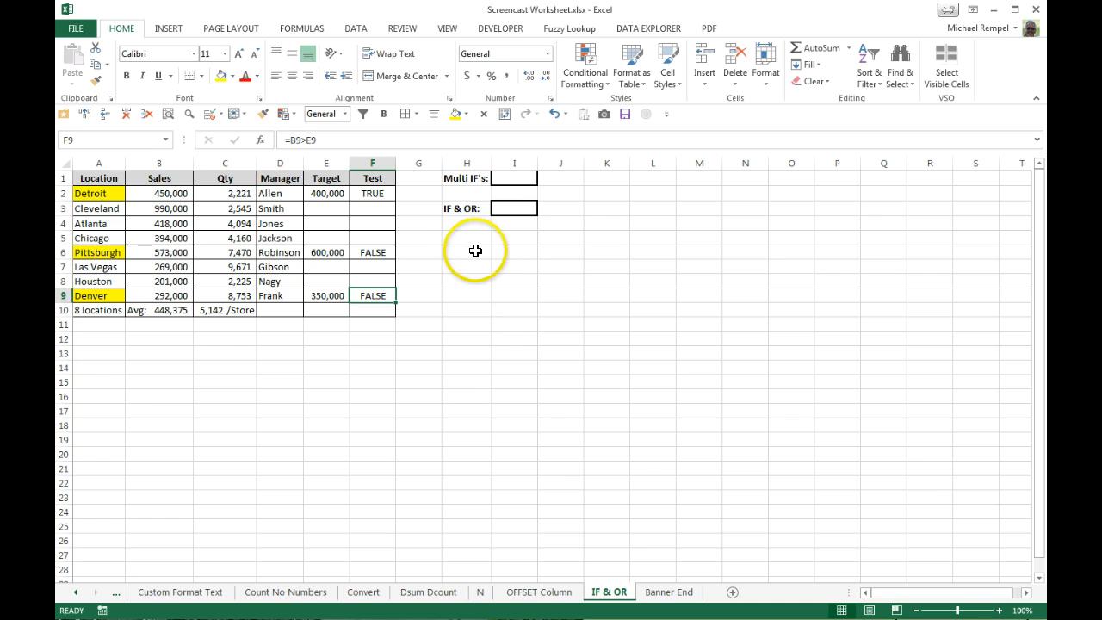
Start an IF formula in the Multi IF's cell I1 that tests B2>E2 and returns "Yes" if true.
click(514, 178)
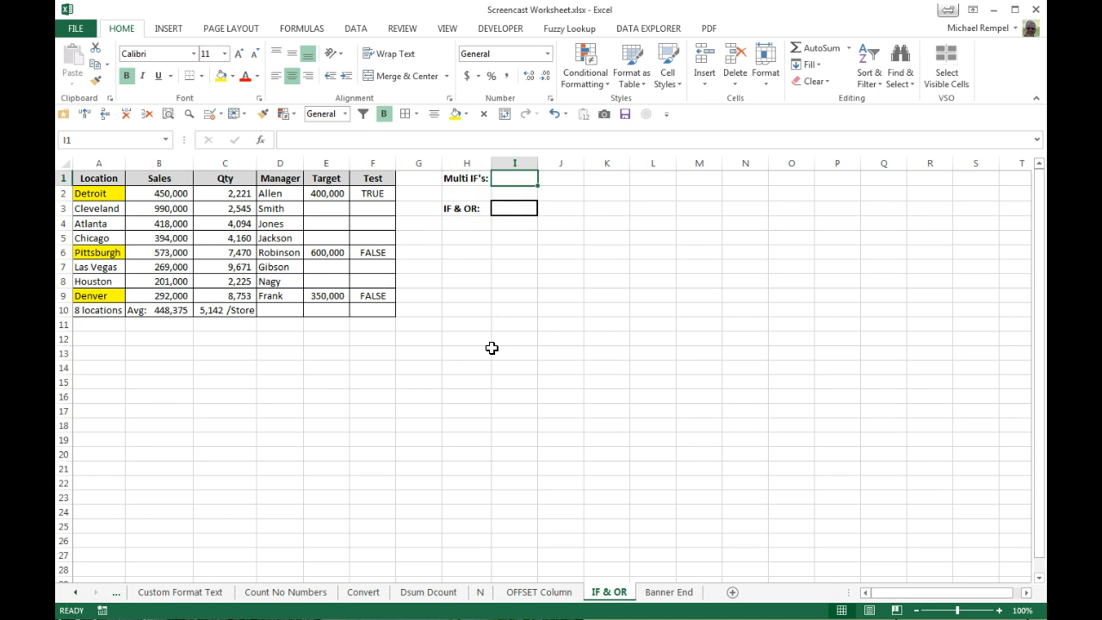
text(=IF()
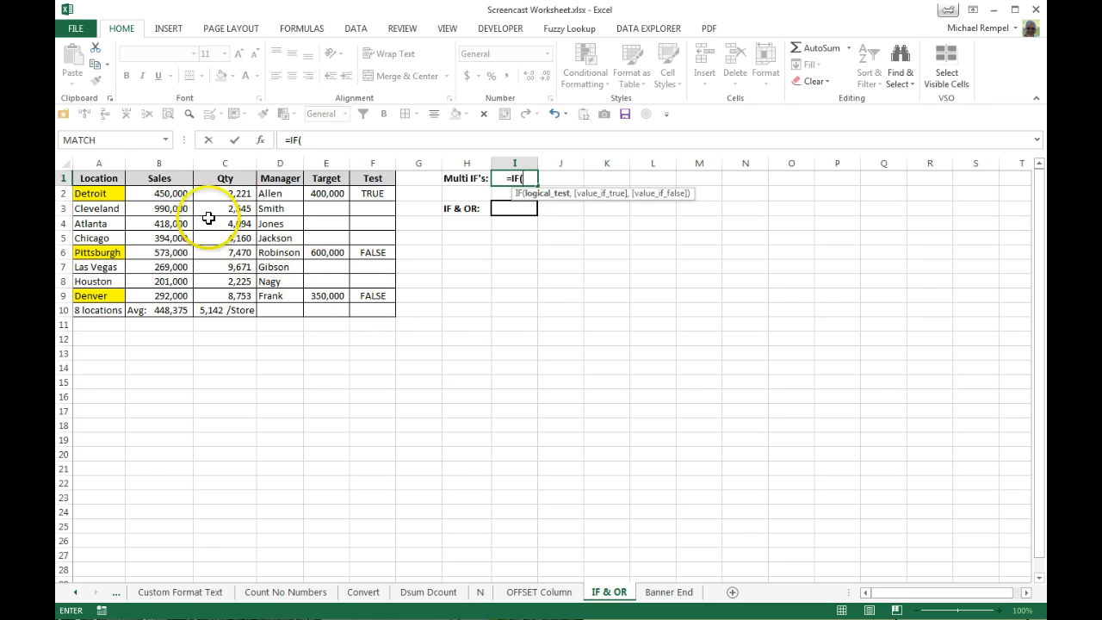
click(169, 193)
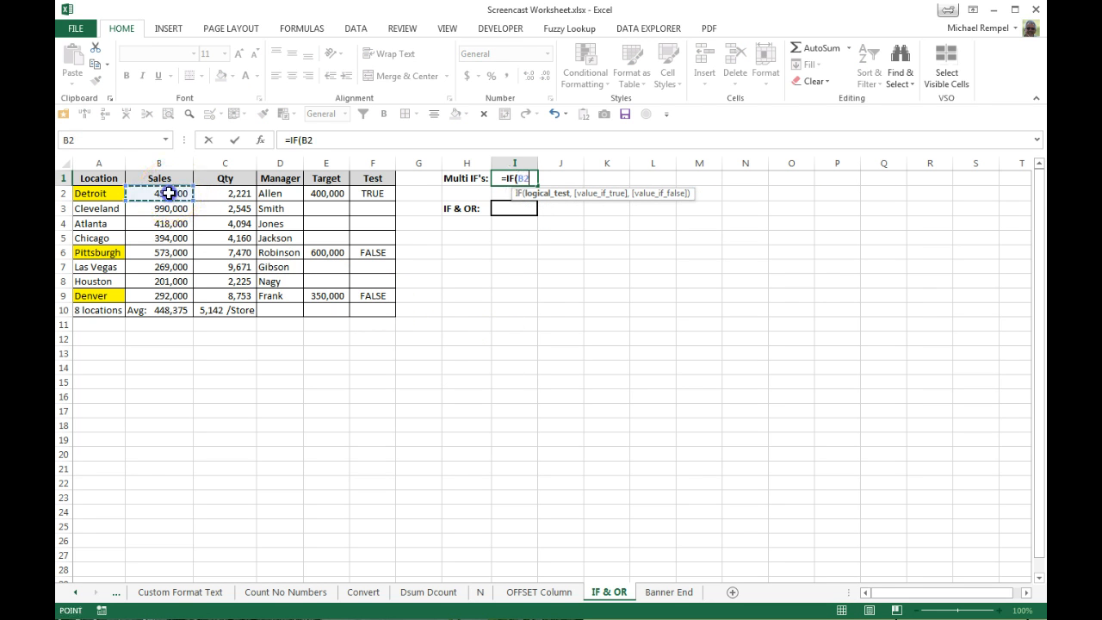
text(>)
click(321, 194)
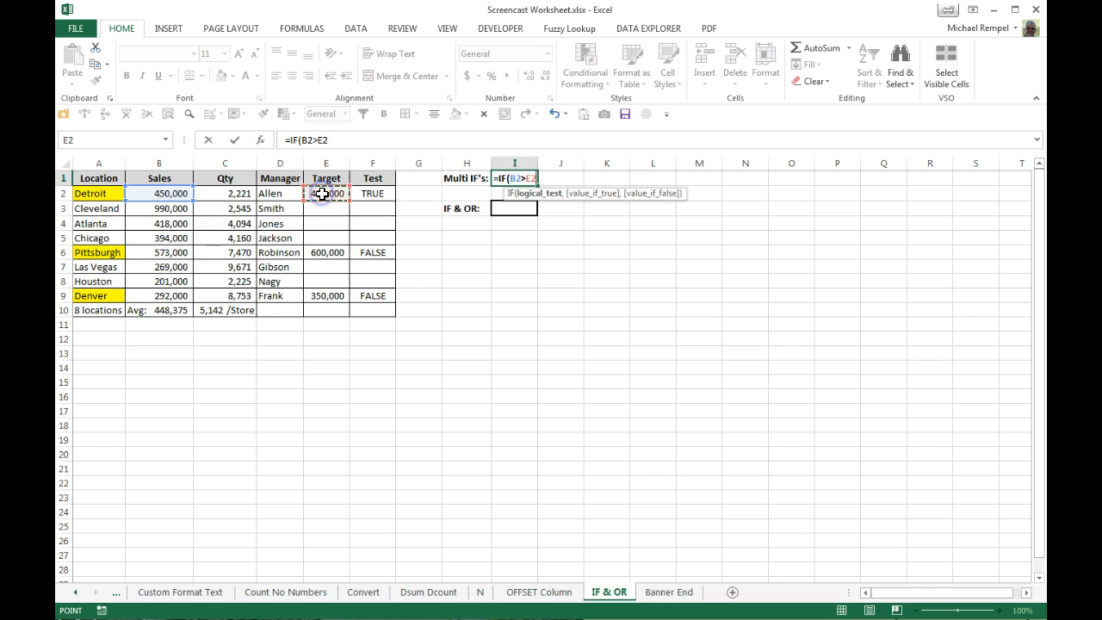
text(,"Yes)
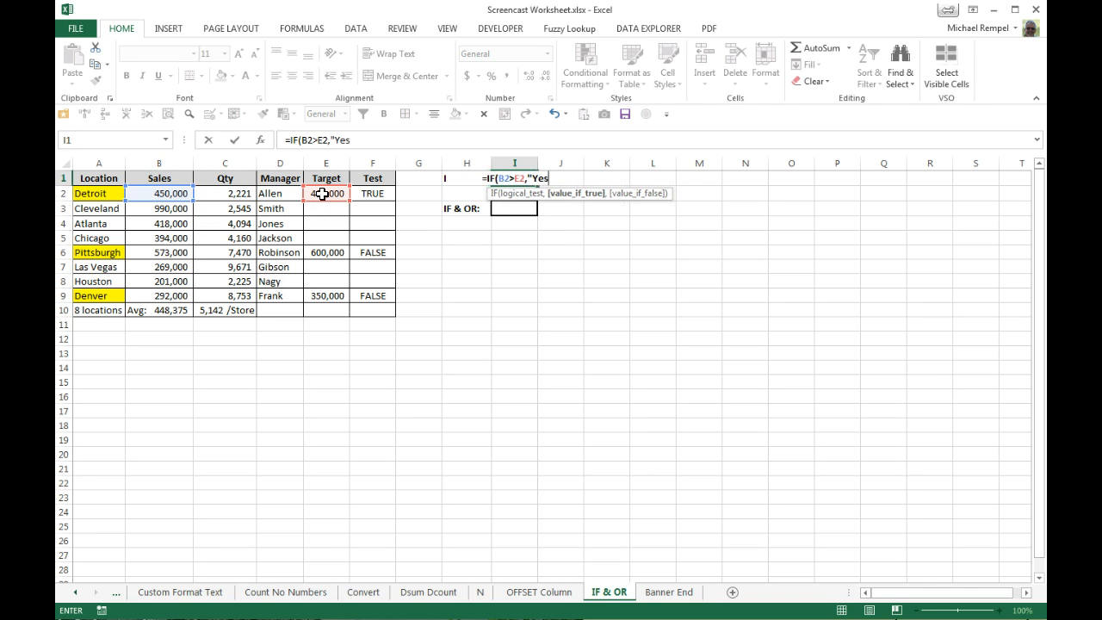
text(",)
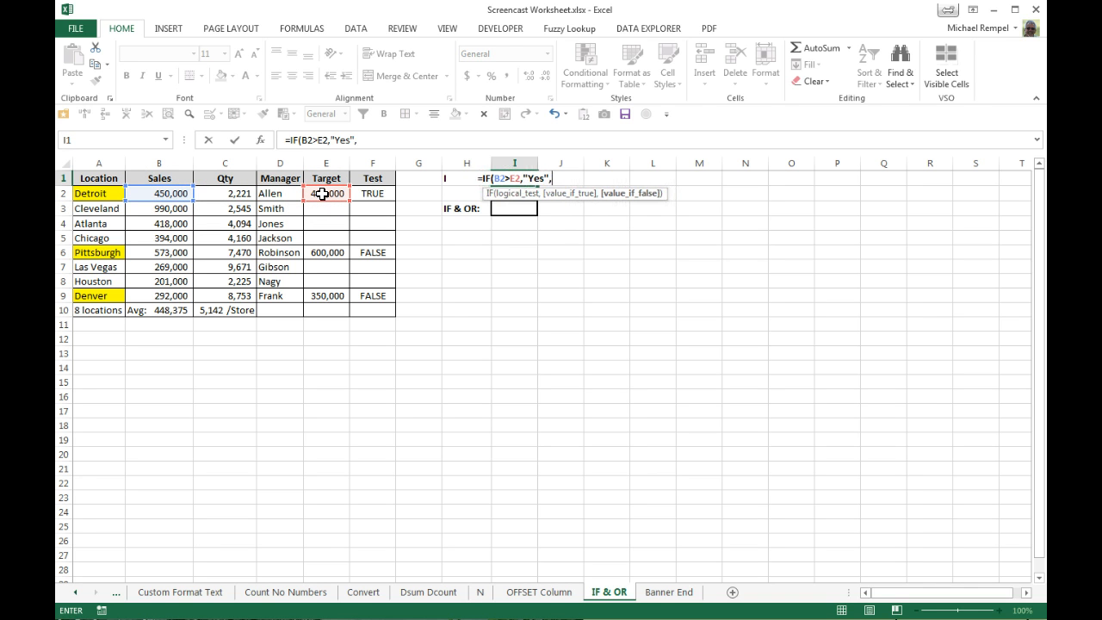
Nest a second IF as the value if false, testing B6>E6 and returning "Yes" if true.
text(if)
key(Tab)
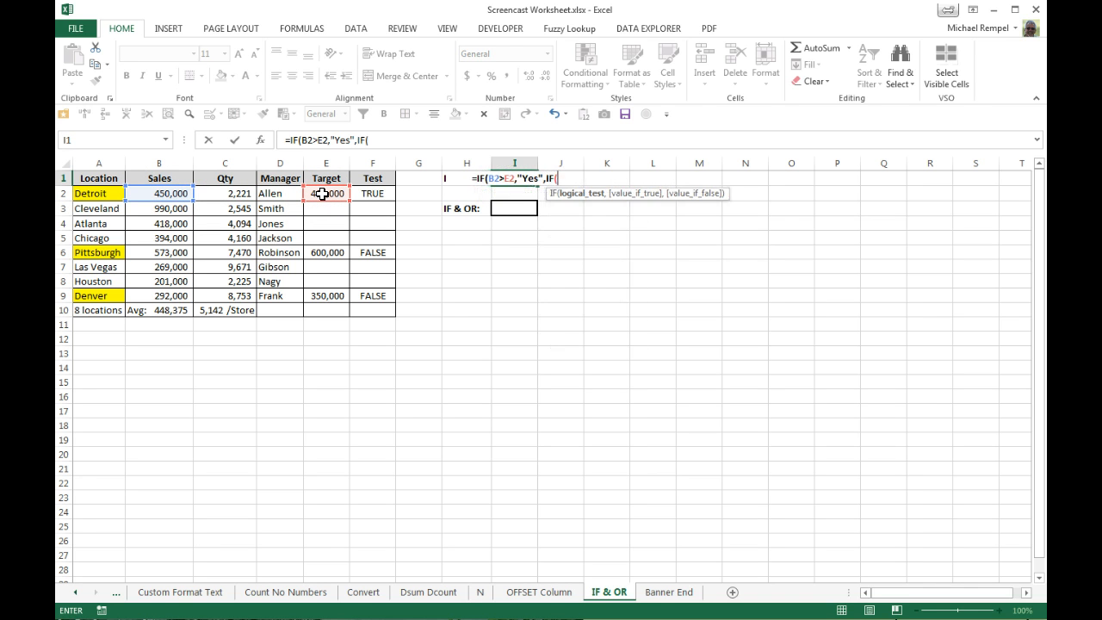
click(168, 252)
text(>)
click(328, 250)
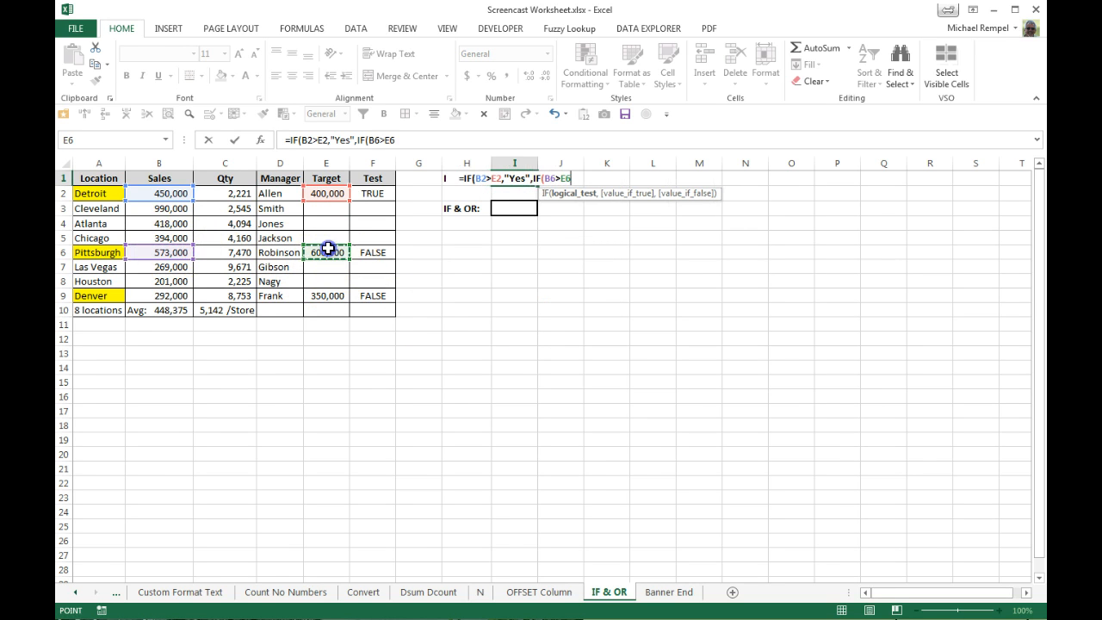
text(,"Yes",)
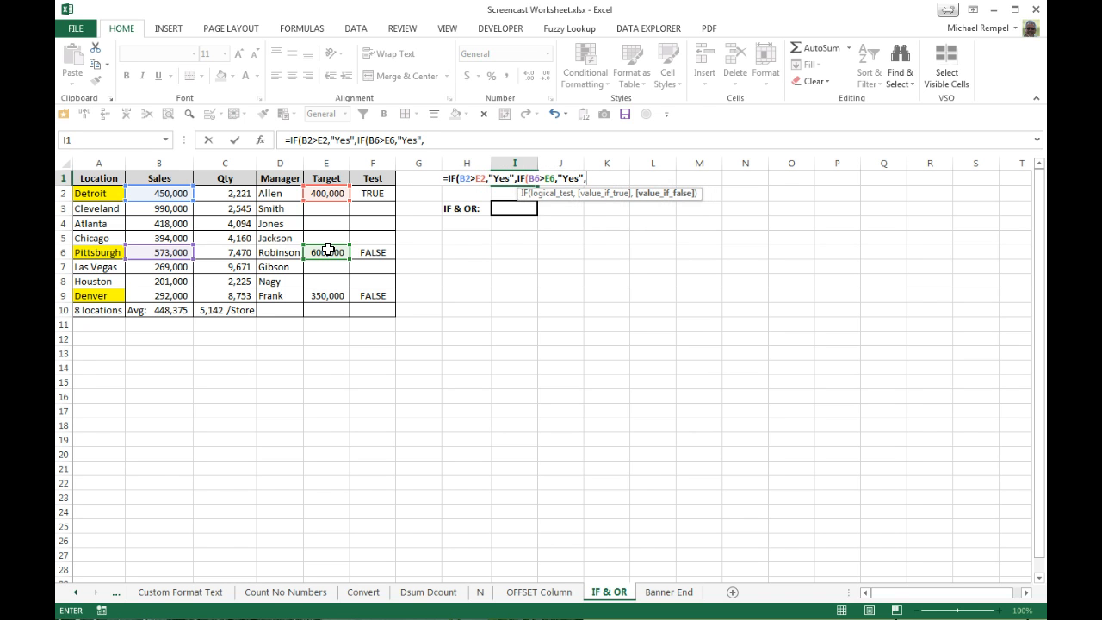
Nest a third IF in the formula, testing B9>E9 and returning "Yes" if true.
text(IF()
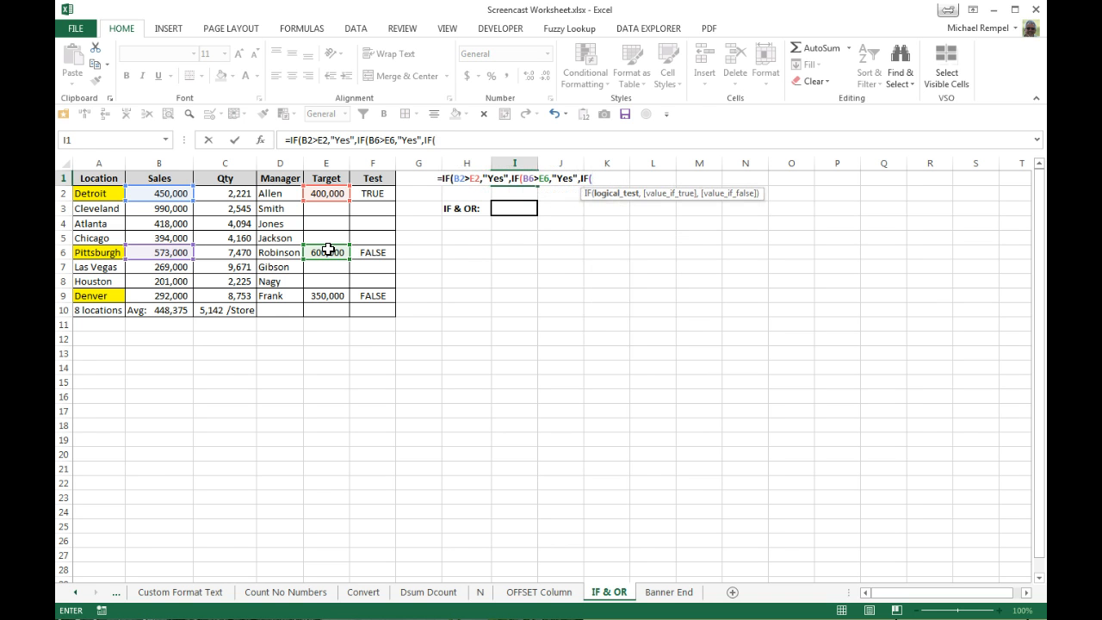
click(169, 294)
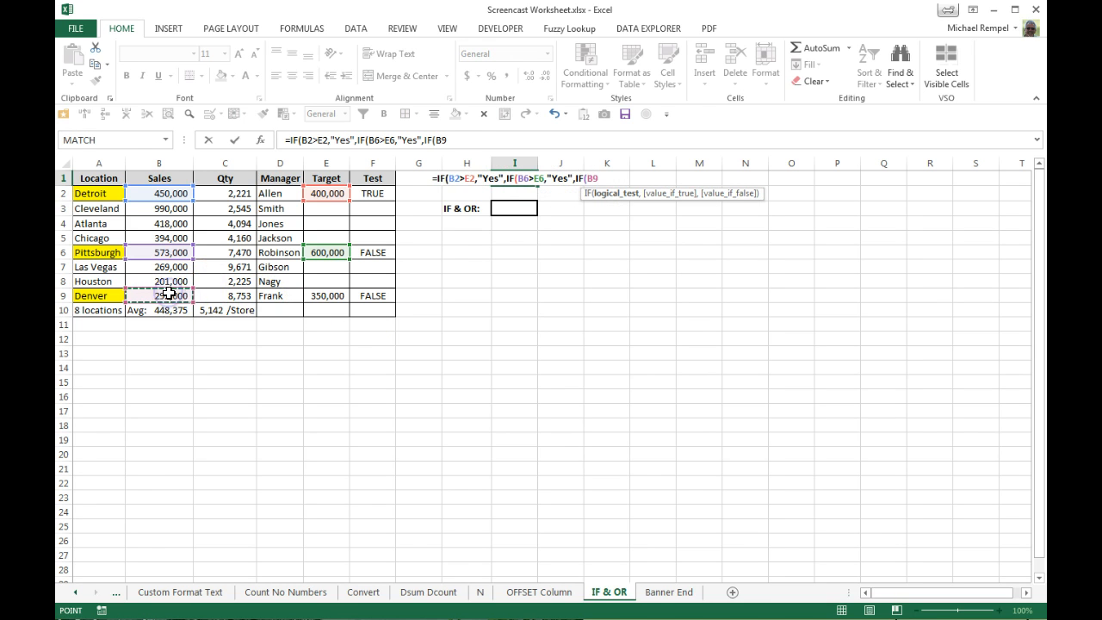
text(>)
click(327, 296)
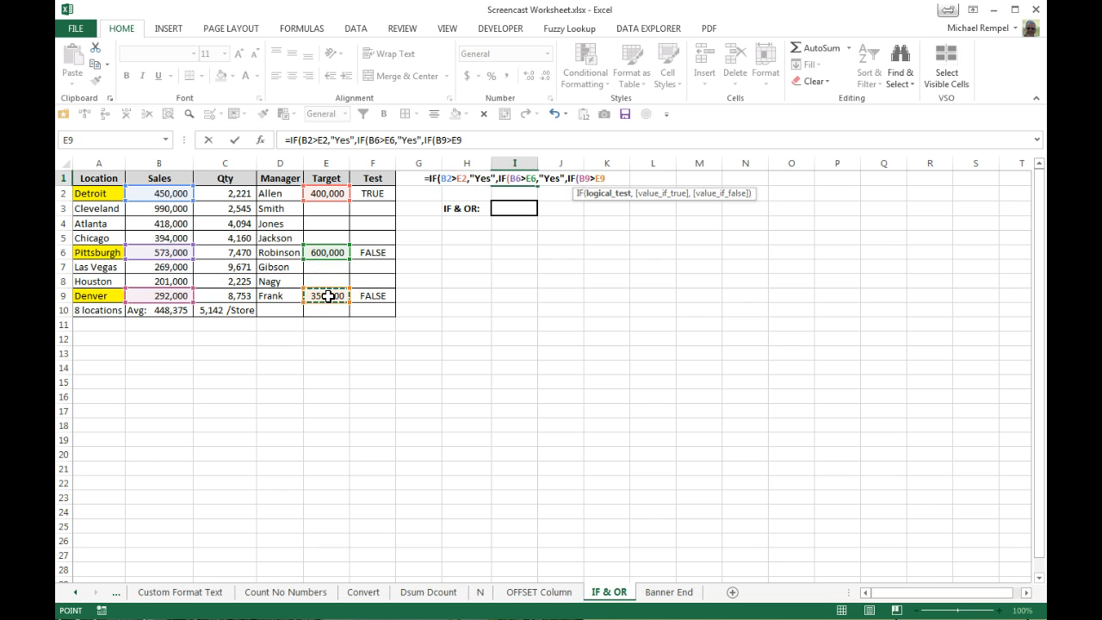
text(,"Yes")
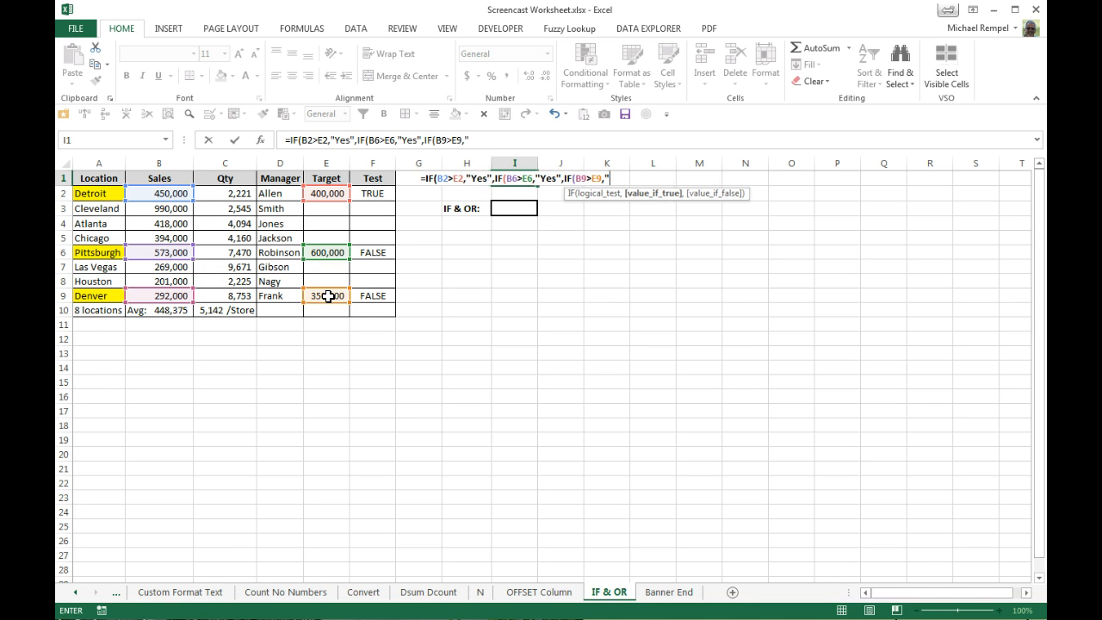
Finish the nested formula with "No" as the last false value, close all three IFs and enter it in I1.
text(,No)
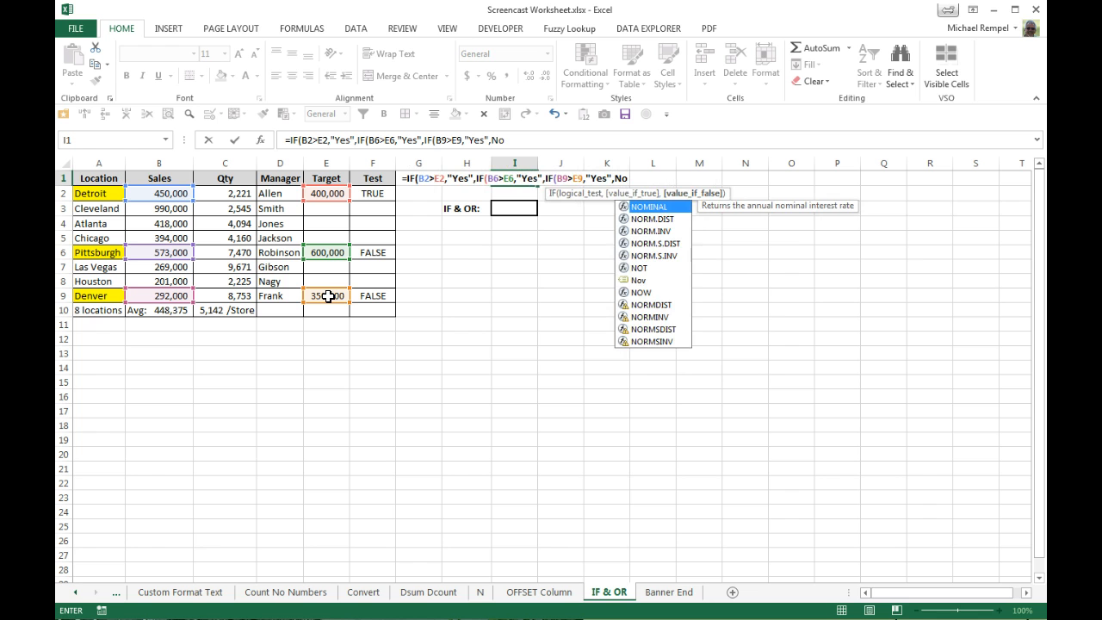
key(BackSpace)
key(BackSpace)
text("N)
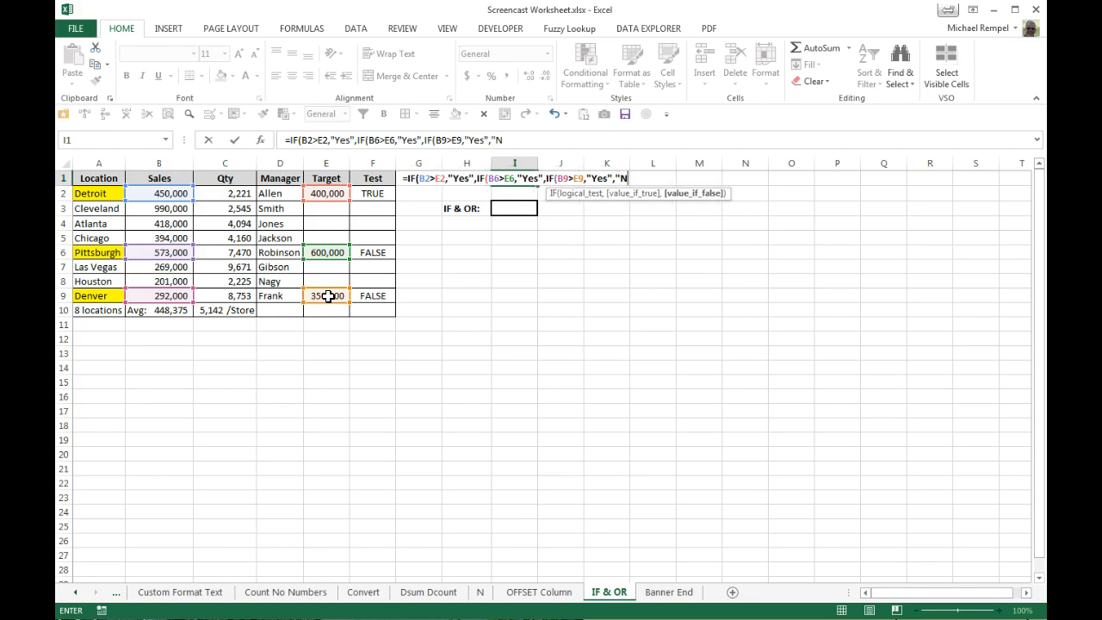
text(o"))
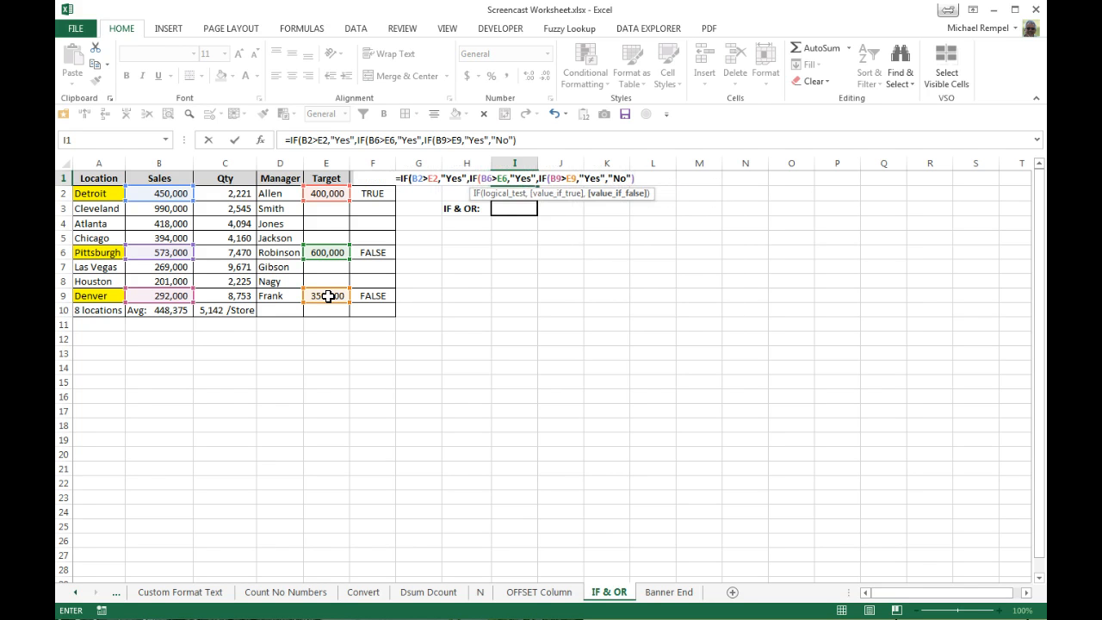
text()))
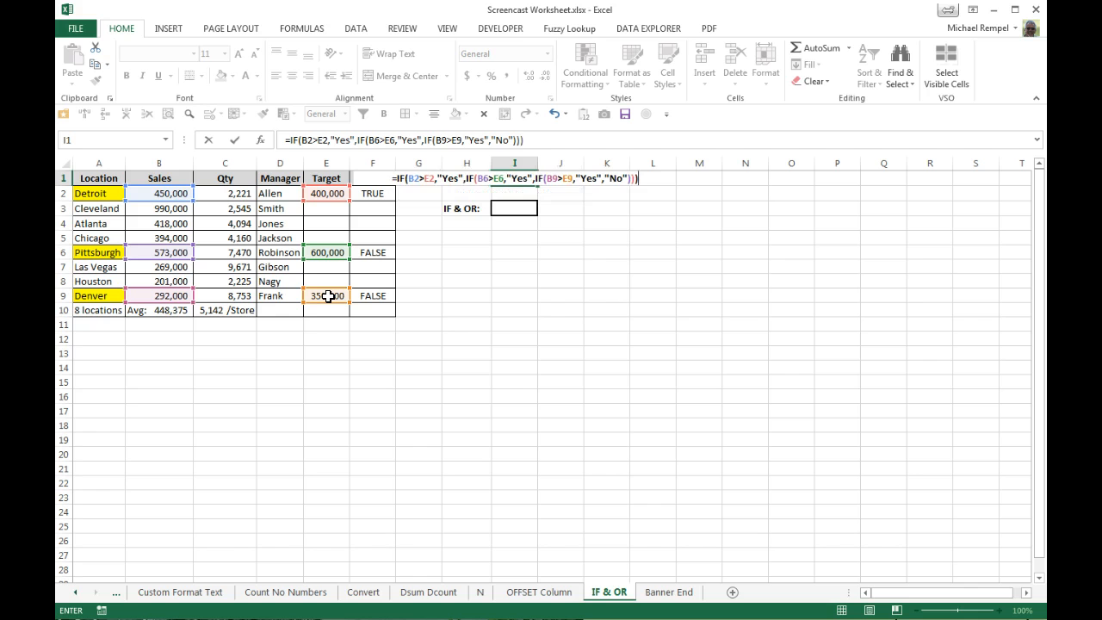
key(Return)
key(Up)
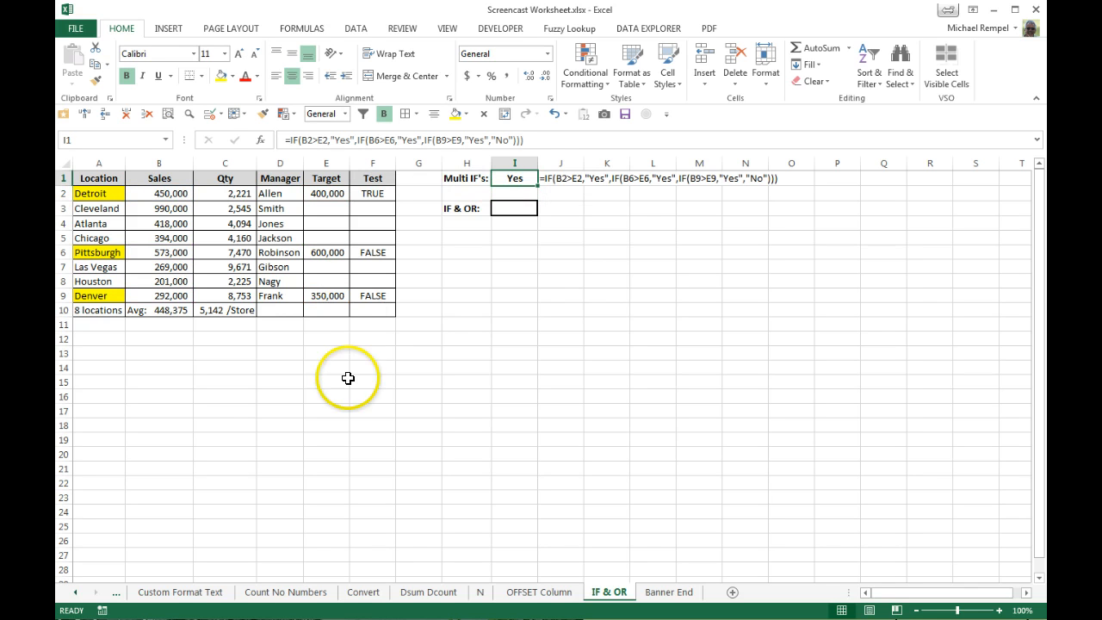
Set Detroit's sales in B2 to 250000 and check its test cell and the Multi IF's result.
click(164, 193)
text(50000)
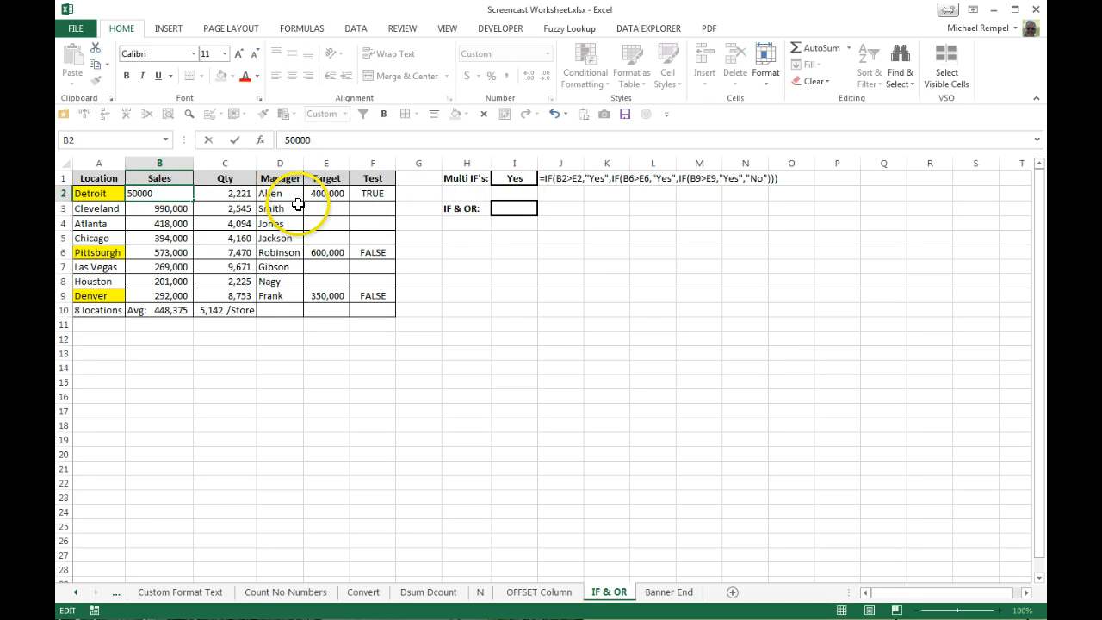
key(Home)
text(2)
key(Return)
click(373, 193)
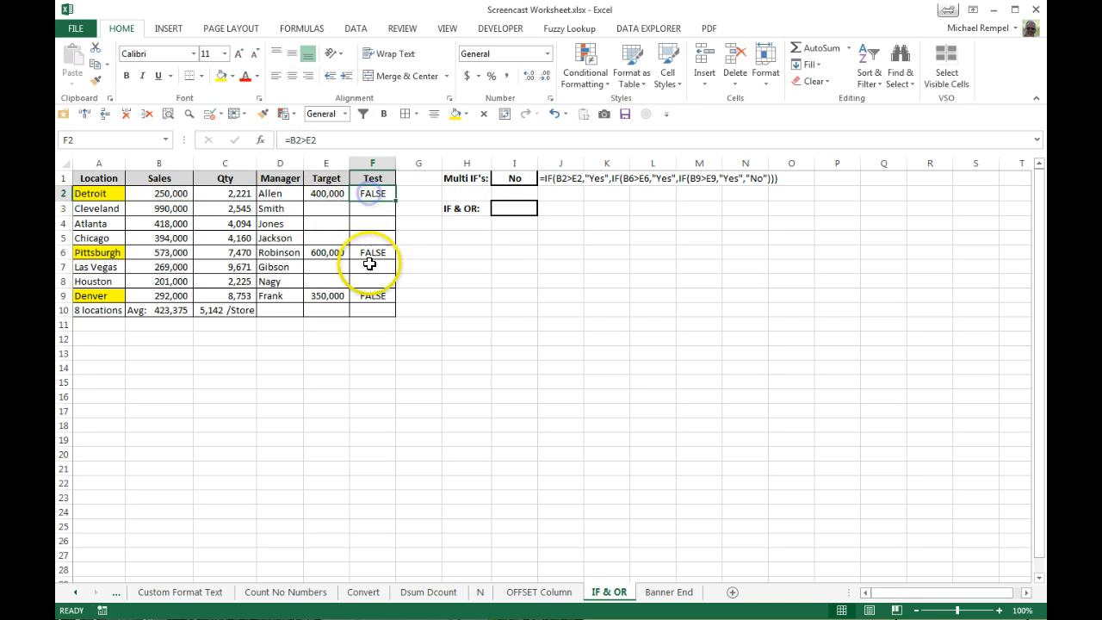
click(516, 178)
Set Pittsburgh's sales in B6 to 773000.
click(159, 252)
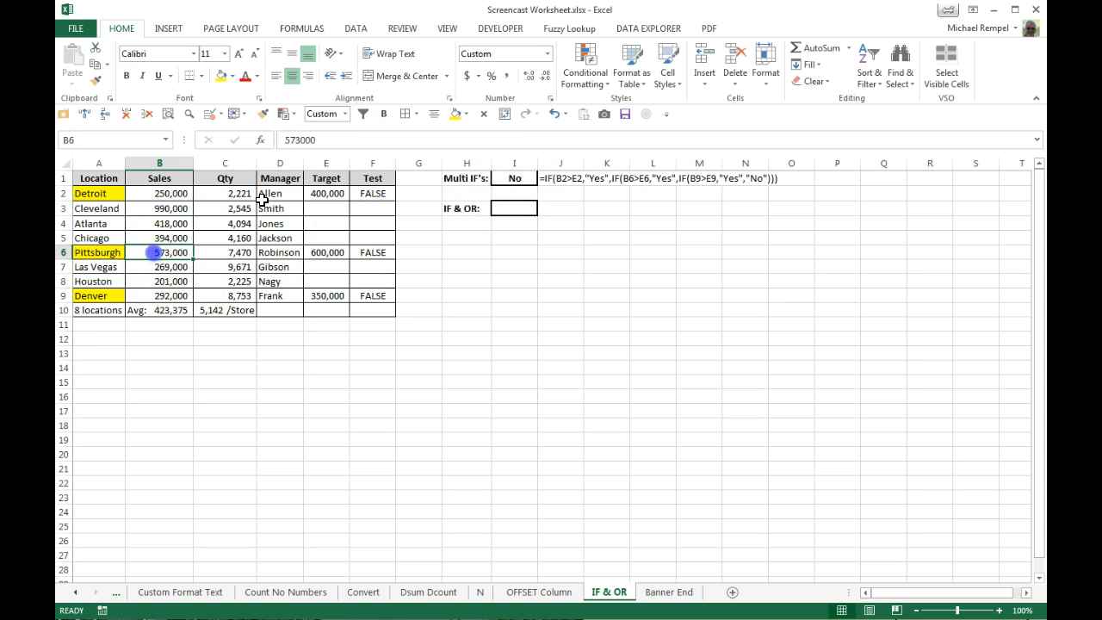
click(286, 140)
key(Delete)
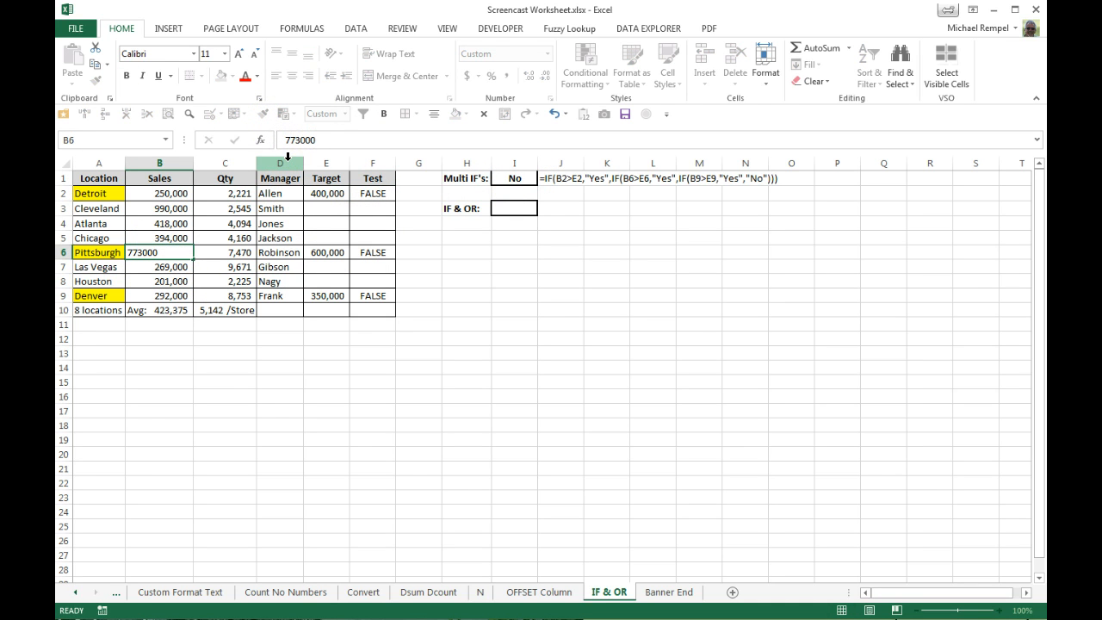
text(7)
key(Return)
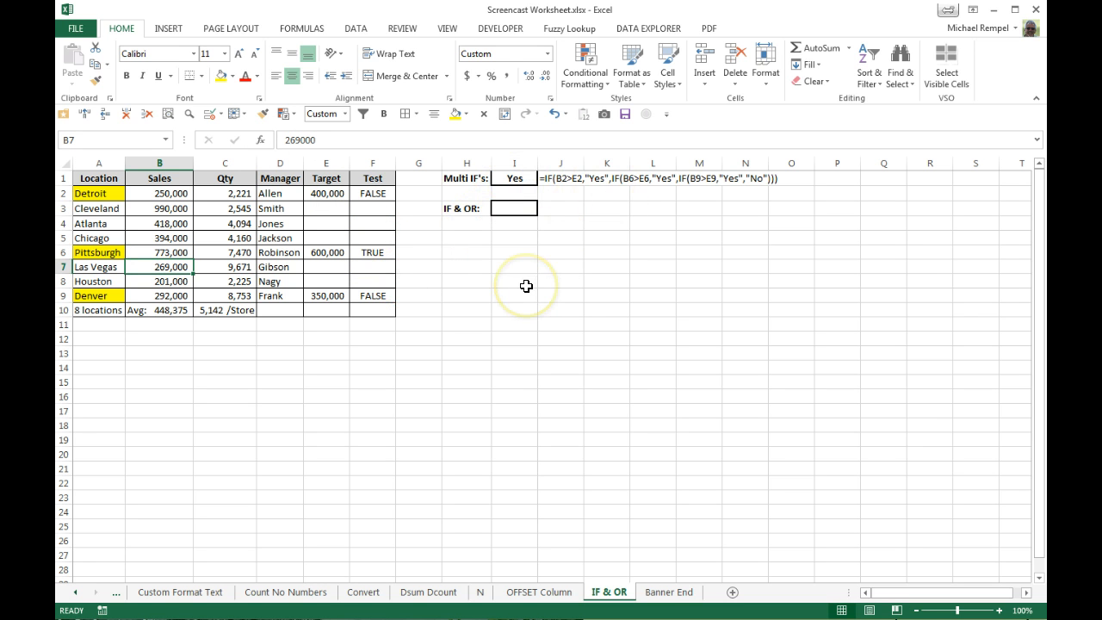
Start an IF formula with a nested OR in the IF & OR cell I3, using B2>E2 as the first condition.
click(505, 204)
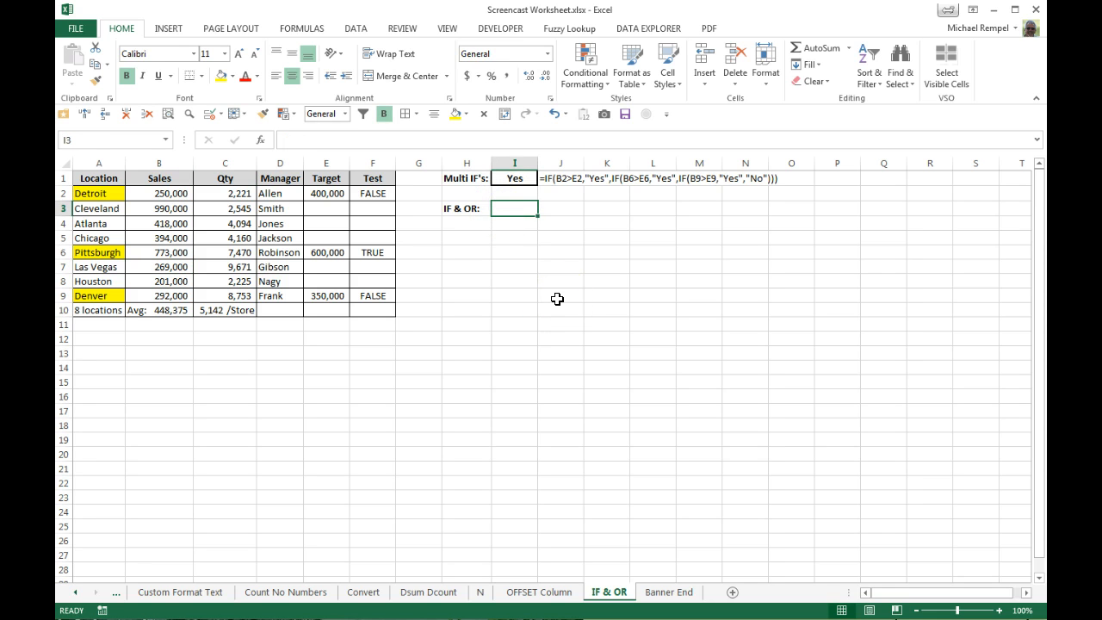
text(=IF()
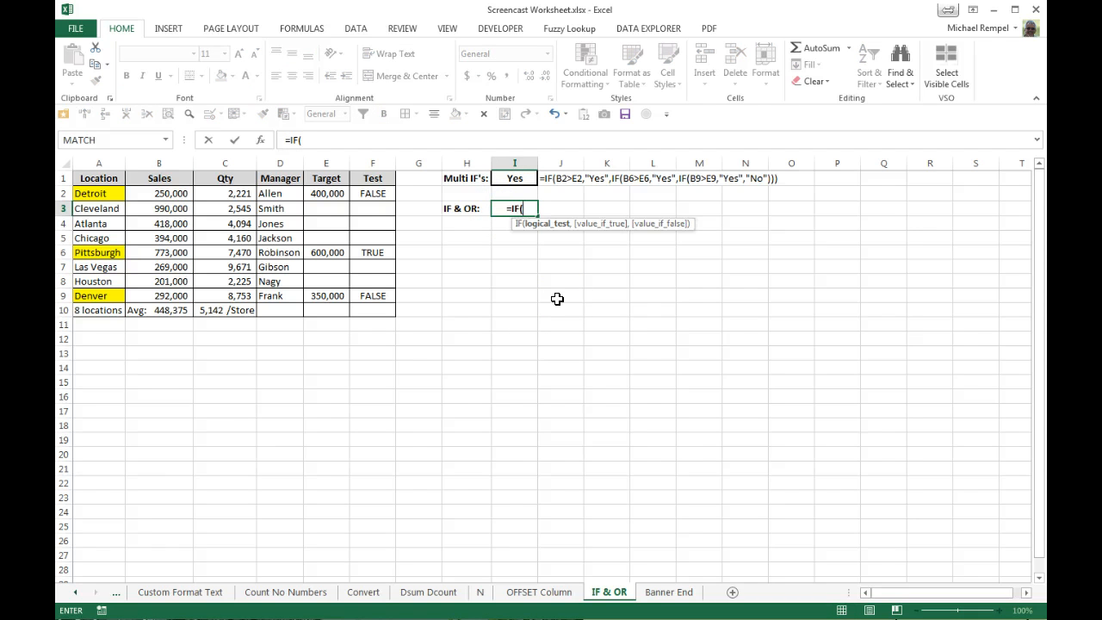
text(OR()
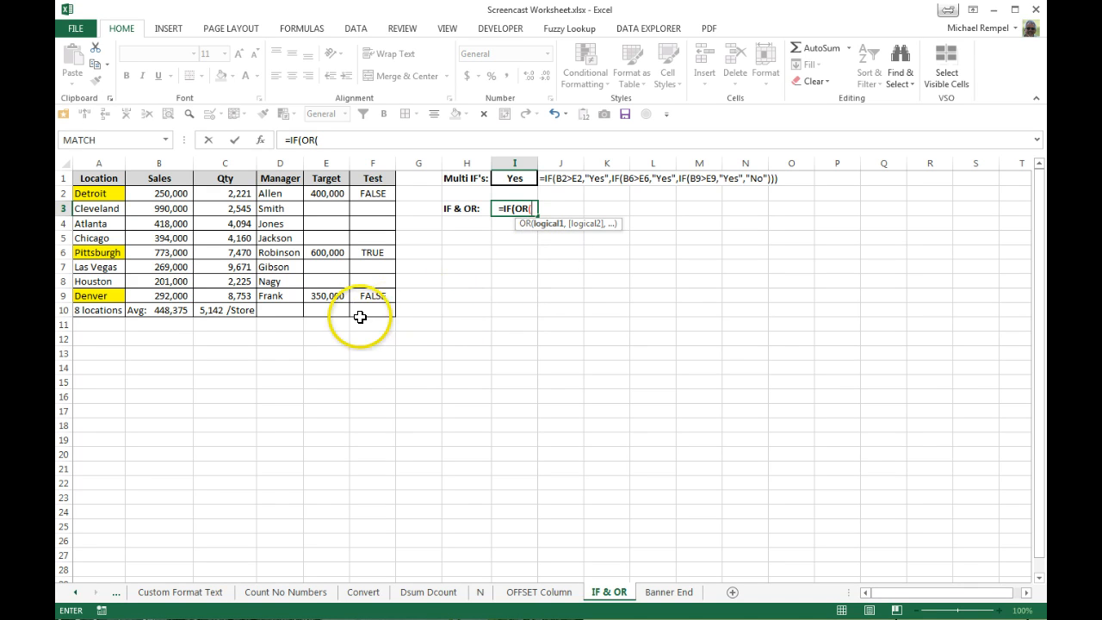
click(164, 194)
text(>)
click(319, 191)
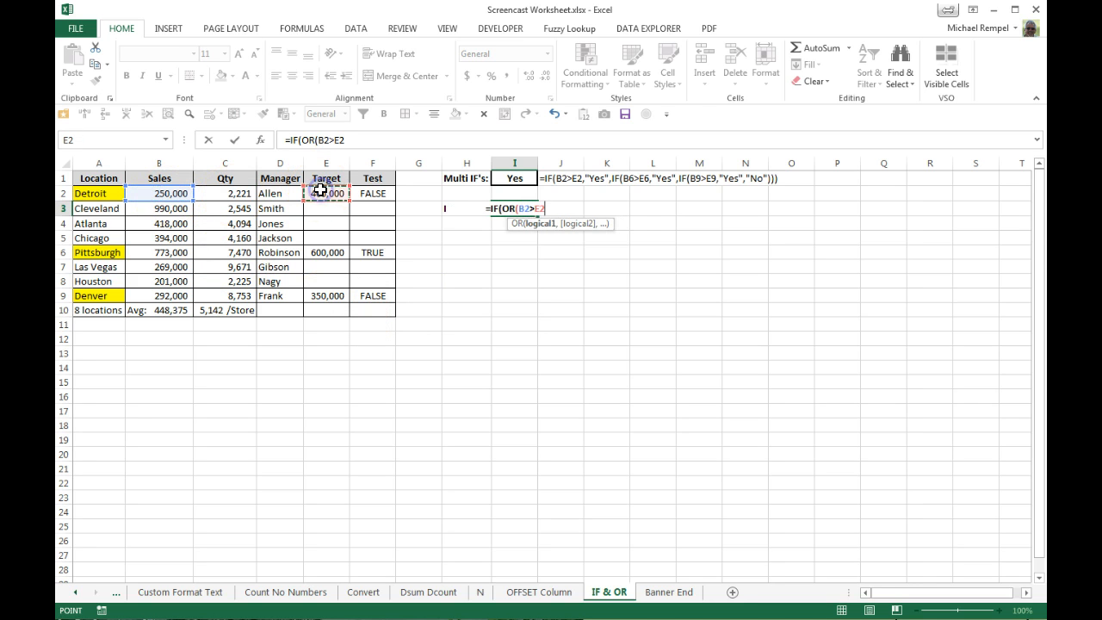
text(,)
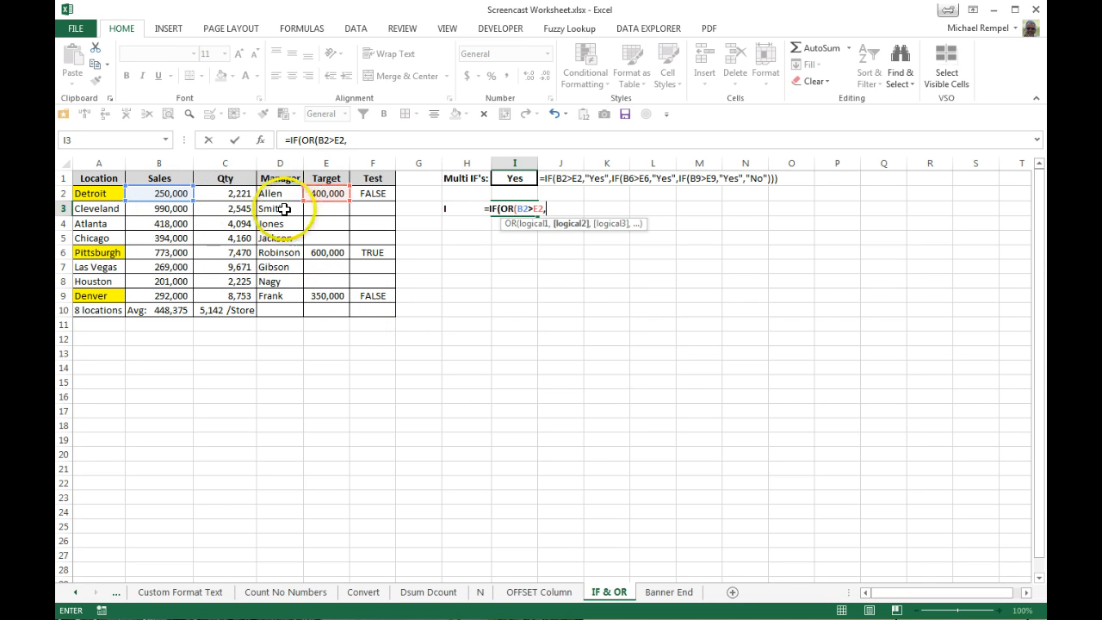
Add B6>E6 and B9>E9 as the second and third conditions of the OR function and close it.
click(158, 251)
text(>)
click(305, 250)
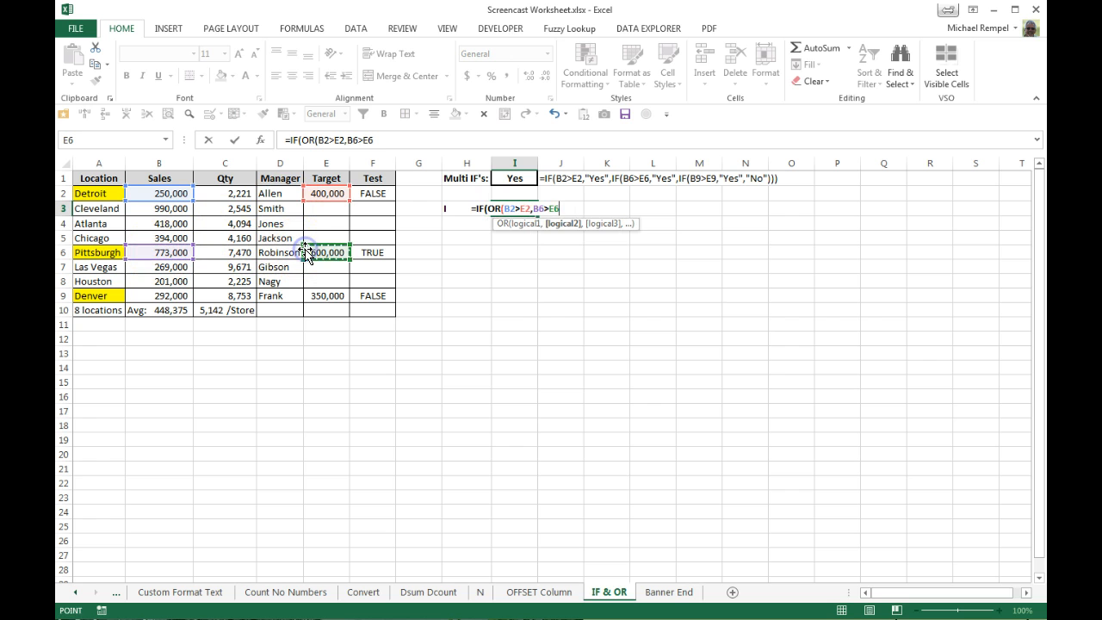
text(,)
click(161, 295)
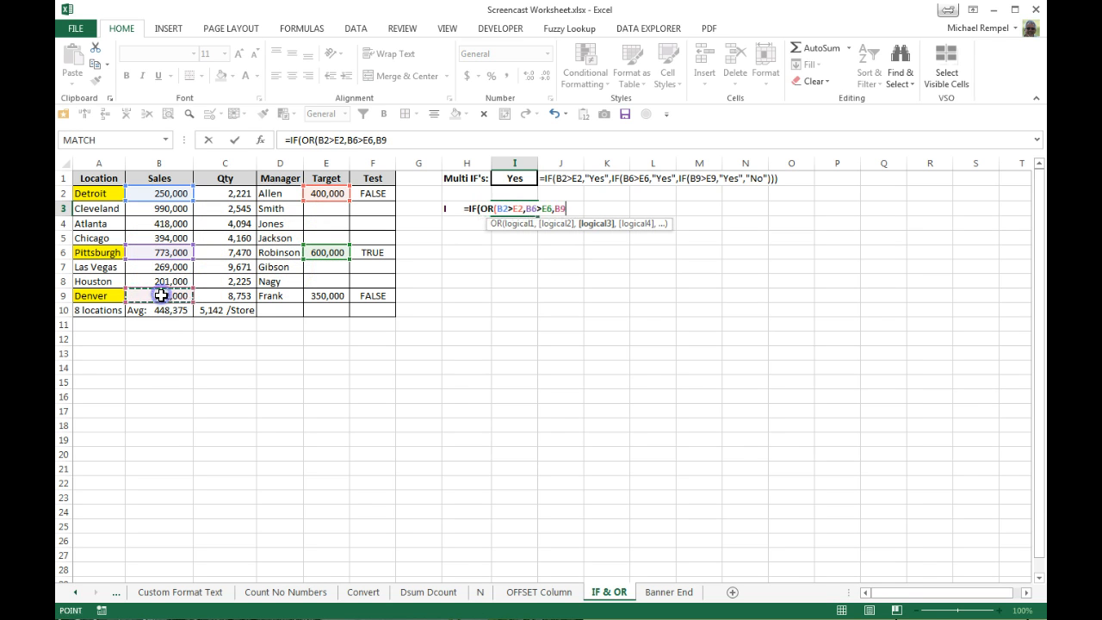
text(>)
click(315, 295)
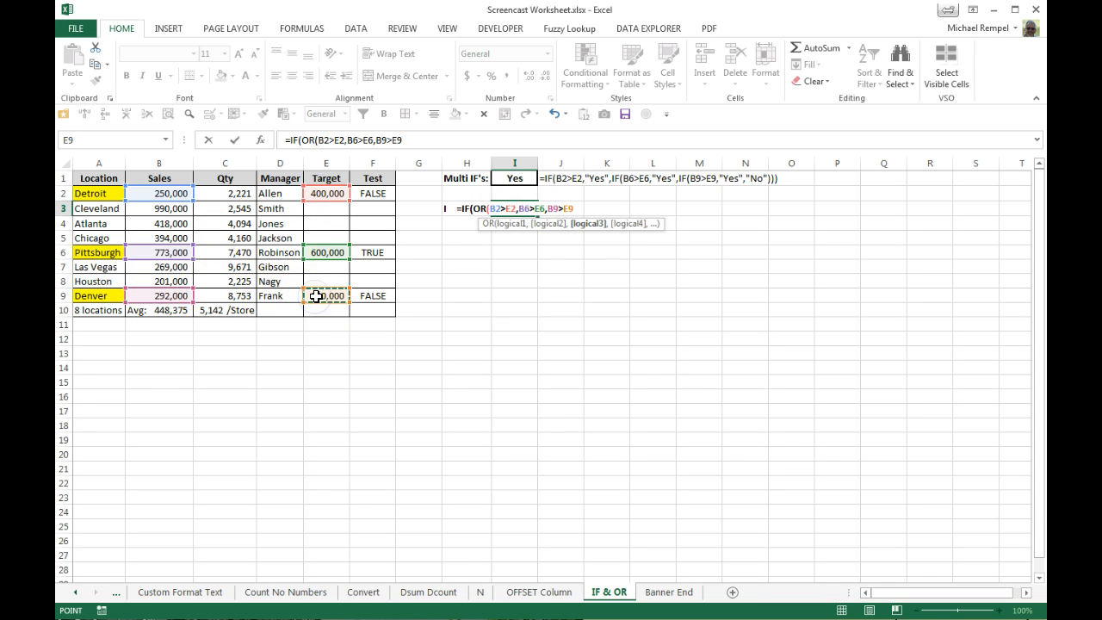
text())
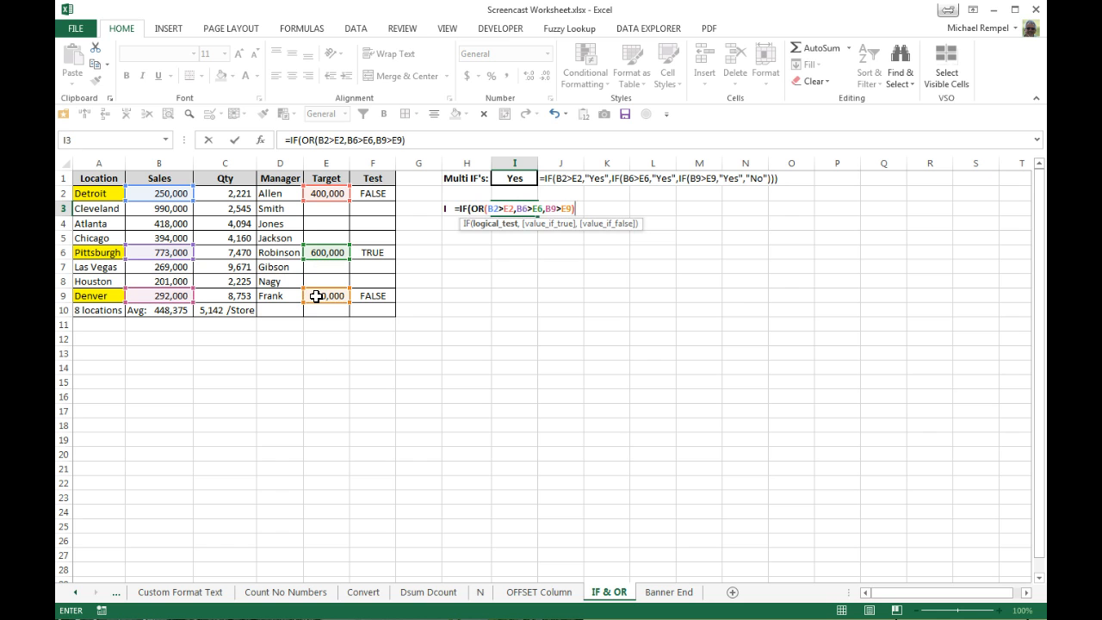
Try to finish the IF formula in I3 with "Yes" and "No" as its true and false values.
text("Yes")
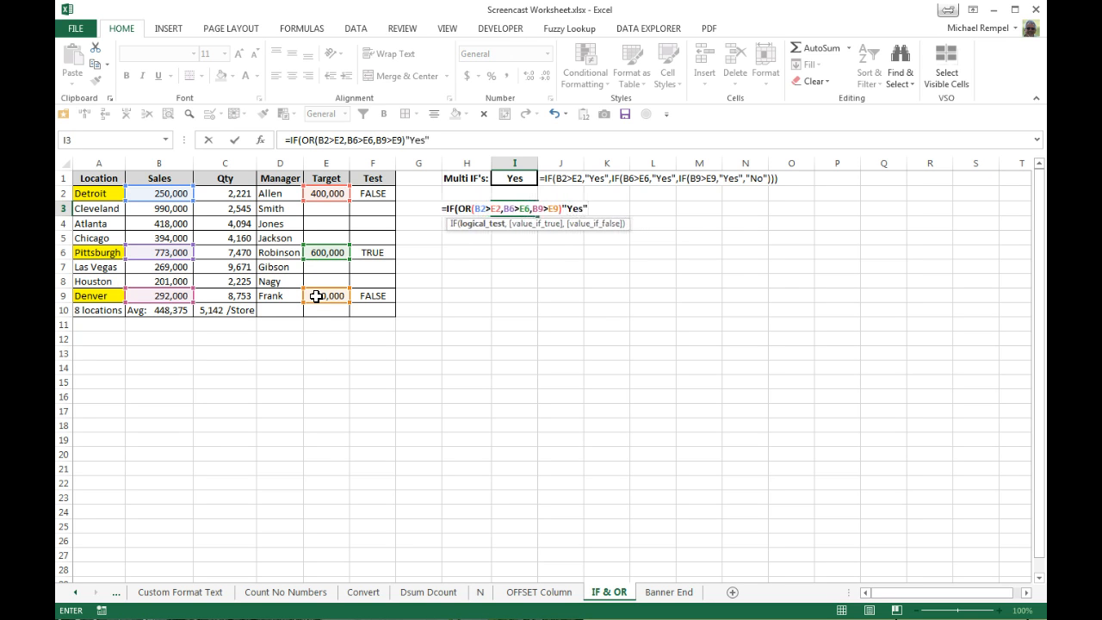
text(,)
text("No")
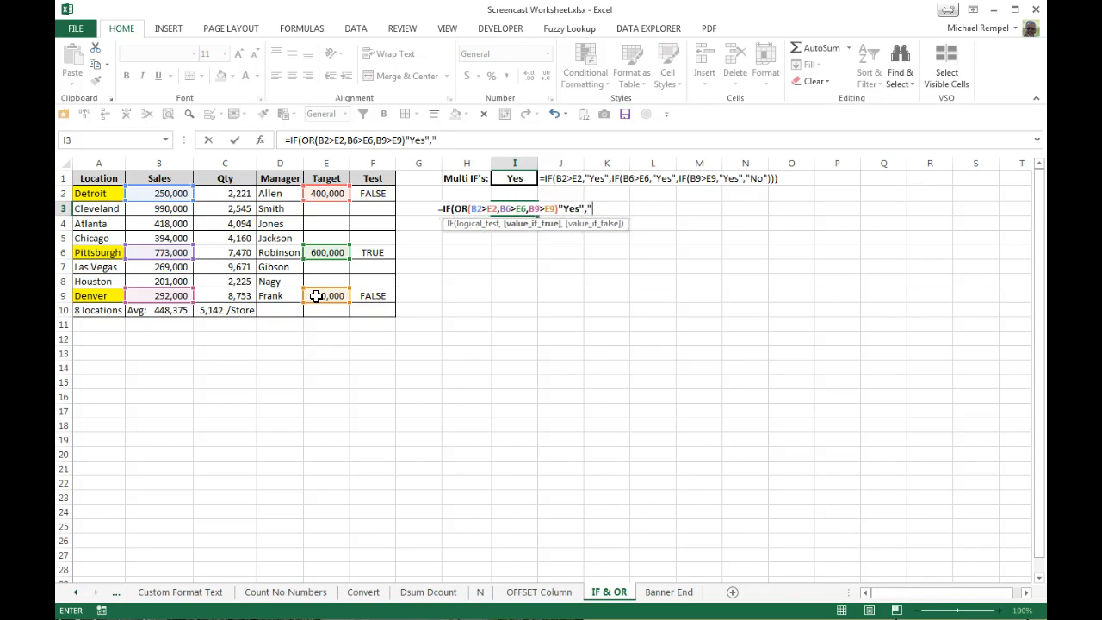
text())
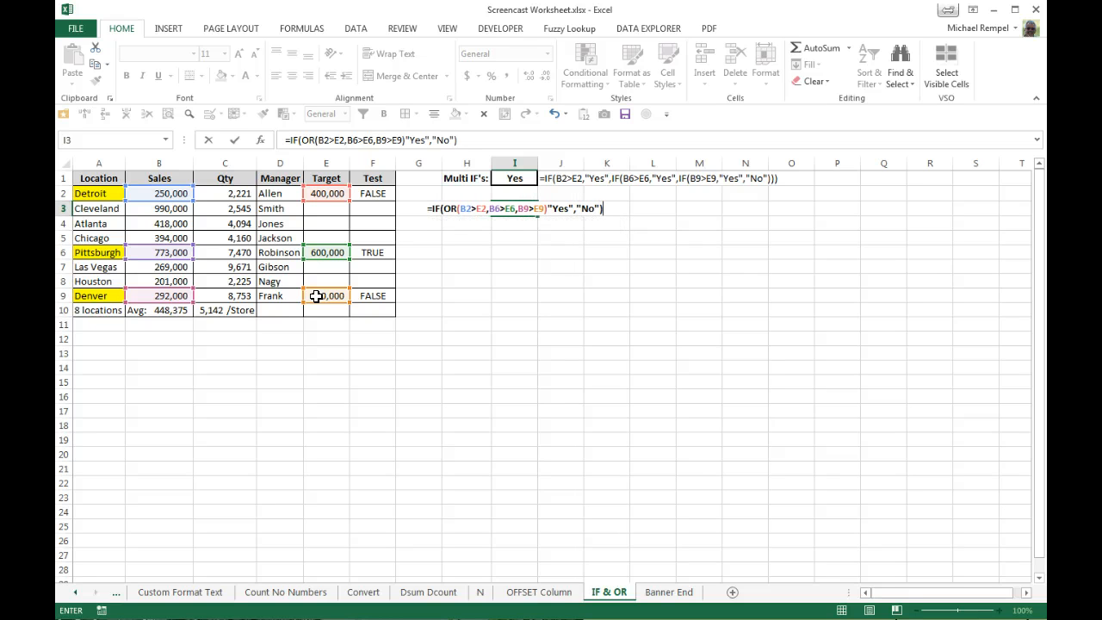
key(Return)
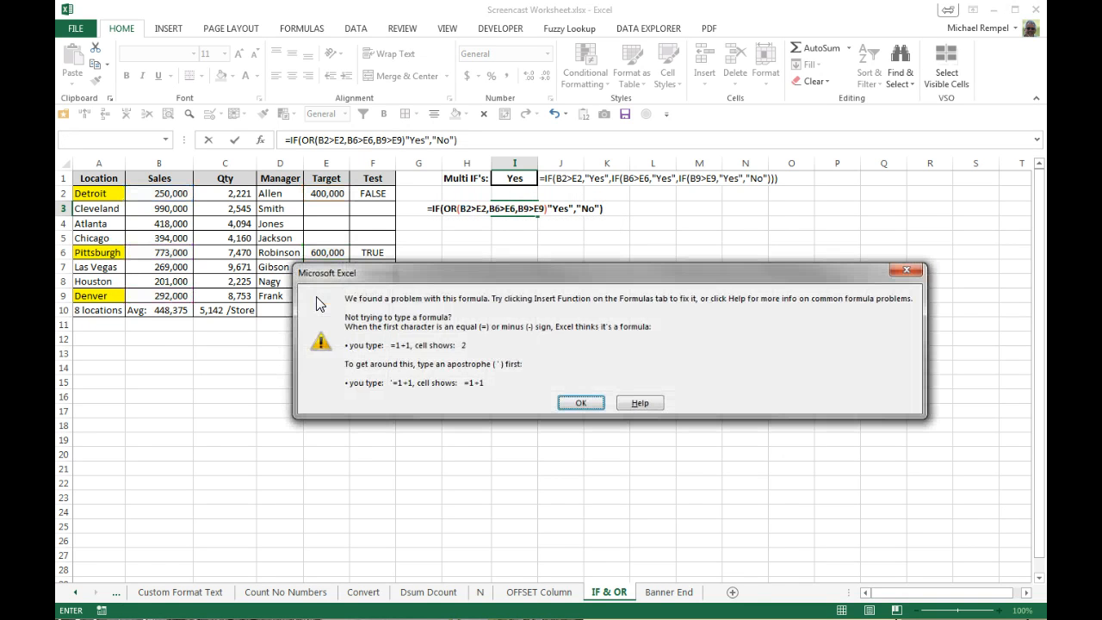
click(580, 403)
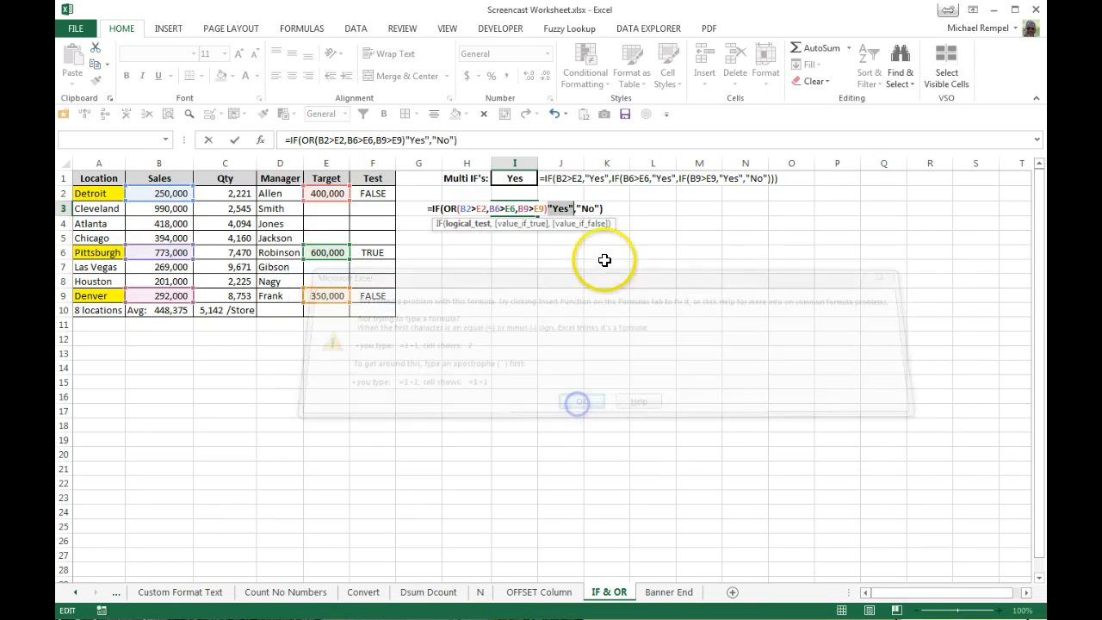
Insert the missing comma between the OR function and "Yes" in I3's formula and enter it.
click(404, 140)
text(,)
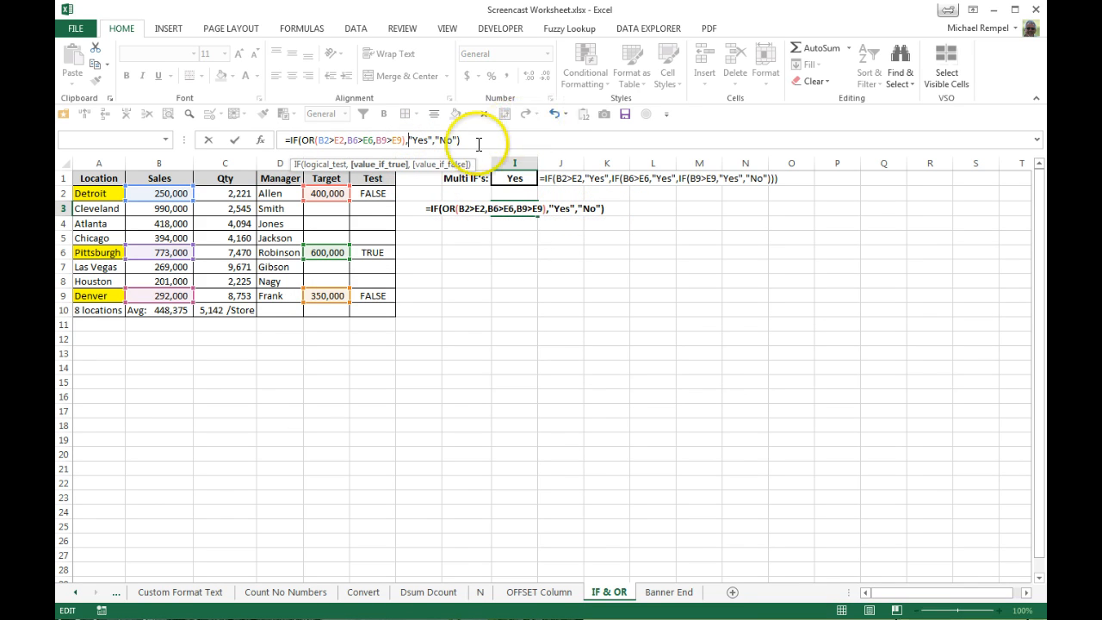
key(Return)
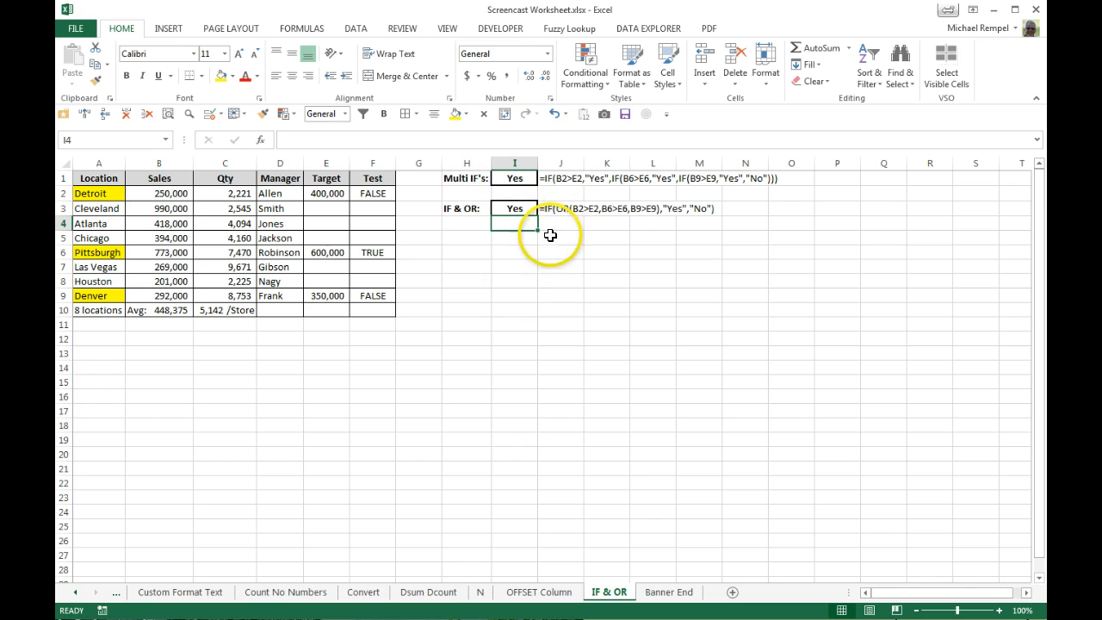
Set Pittsburgh's sales in B6 to 573000.
click(152, 252)
click(284, 139)
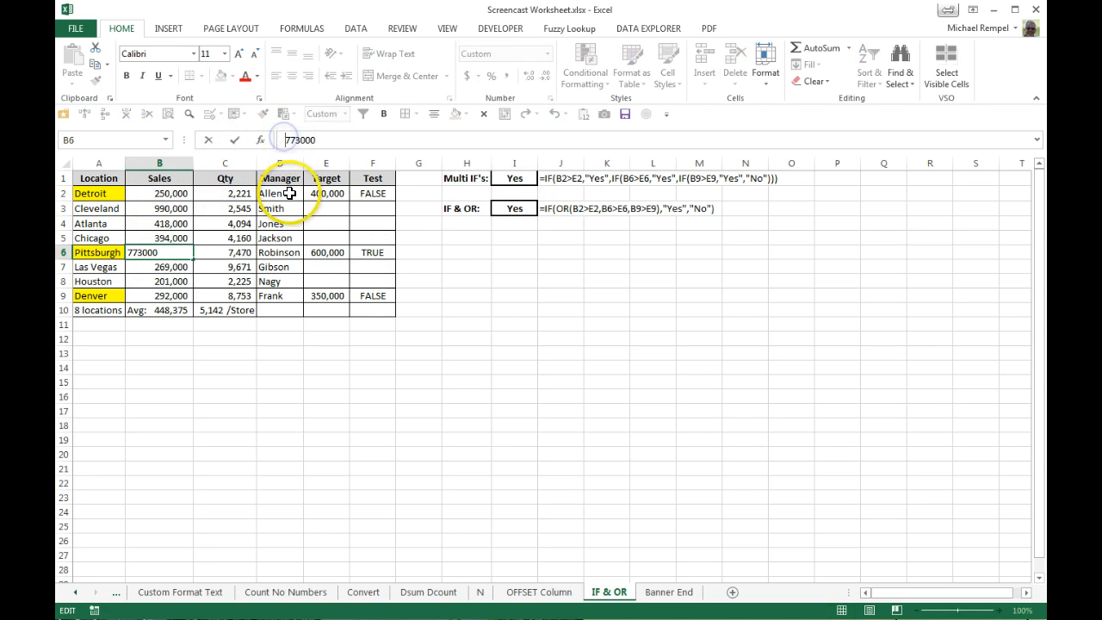
text(5)
key(Return)
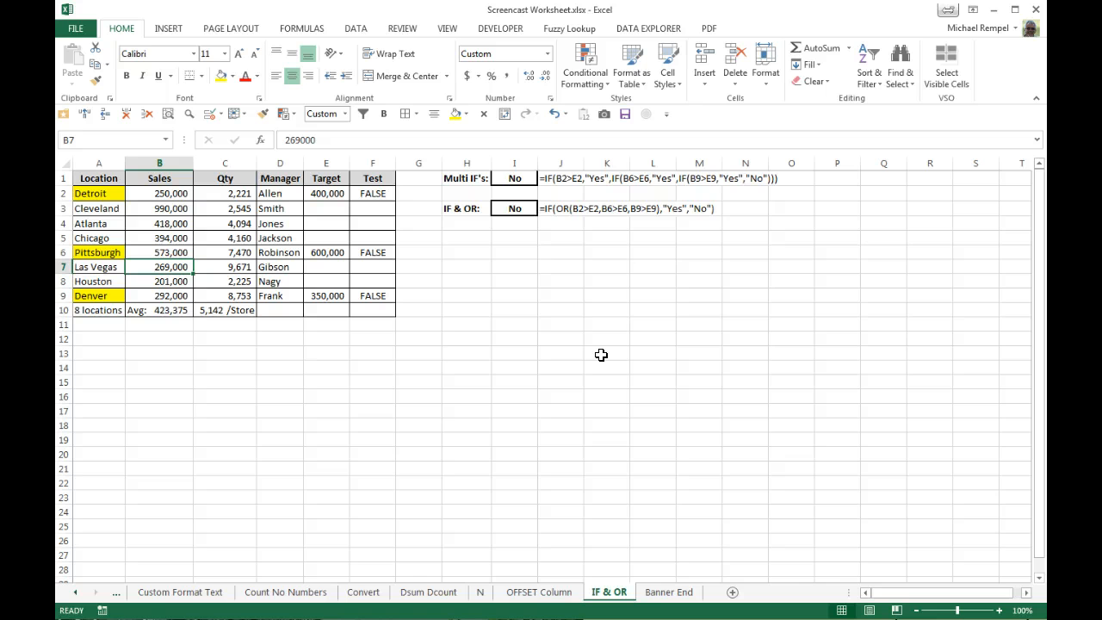
Open the Banner End worksheet.
click(660, 594)
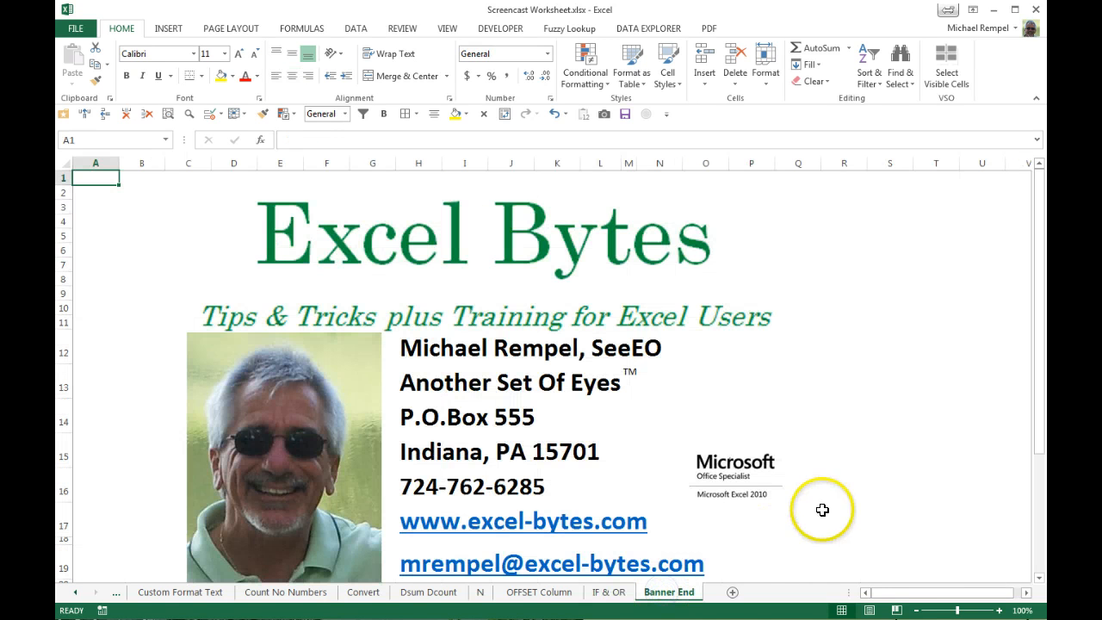